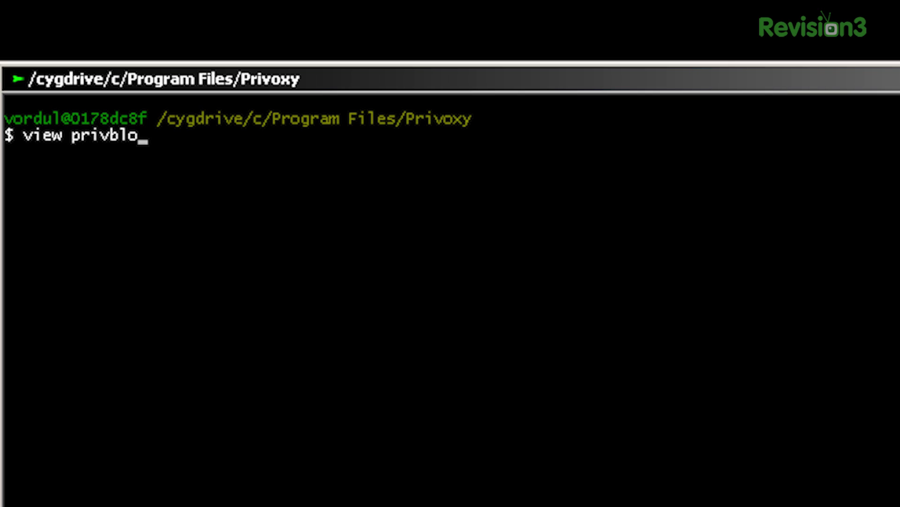
Step: Open privbloxy.py read-only with view, jump to its end, and mark the Privoxy install path on line 90
key(Tab)
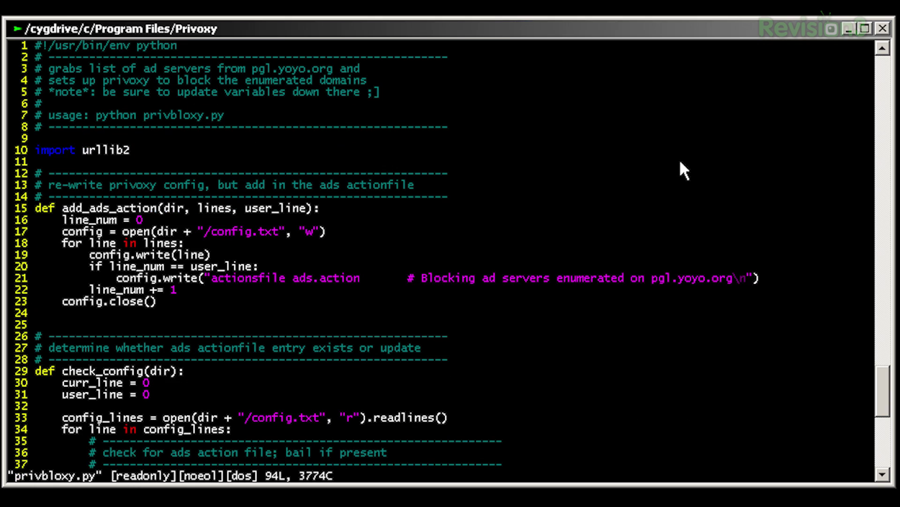
key(shift+g)
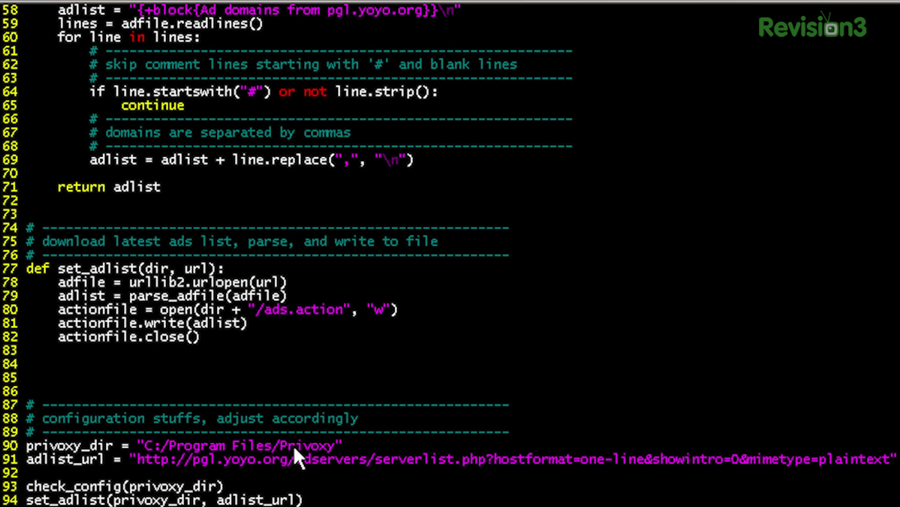
double_click(293, 445)
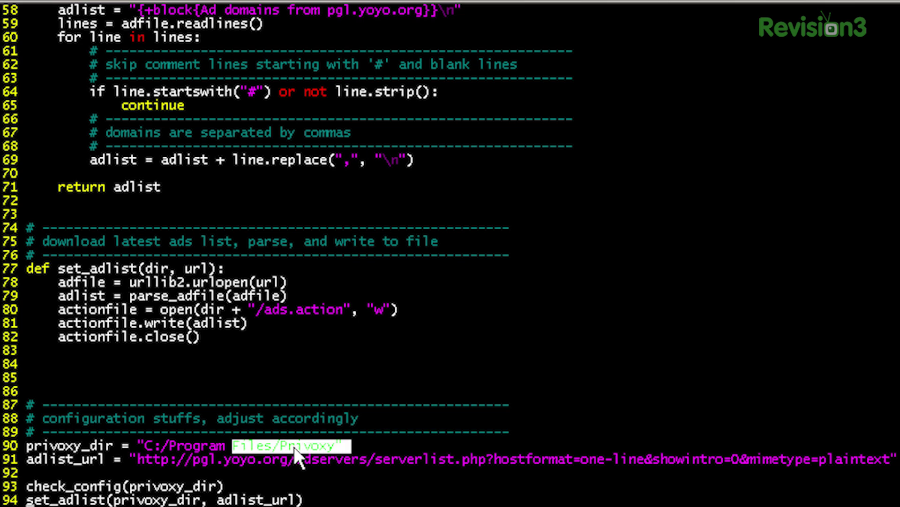
click(294, 445)
click(374, 446)
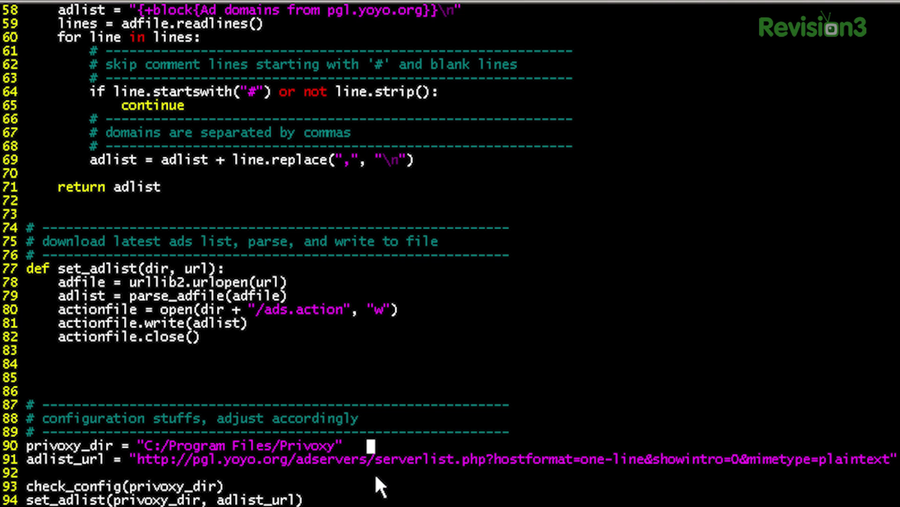
Step: Scroll up through the script to the check_config and add_ads_action functions
key(Escape)
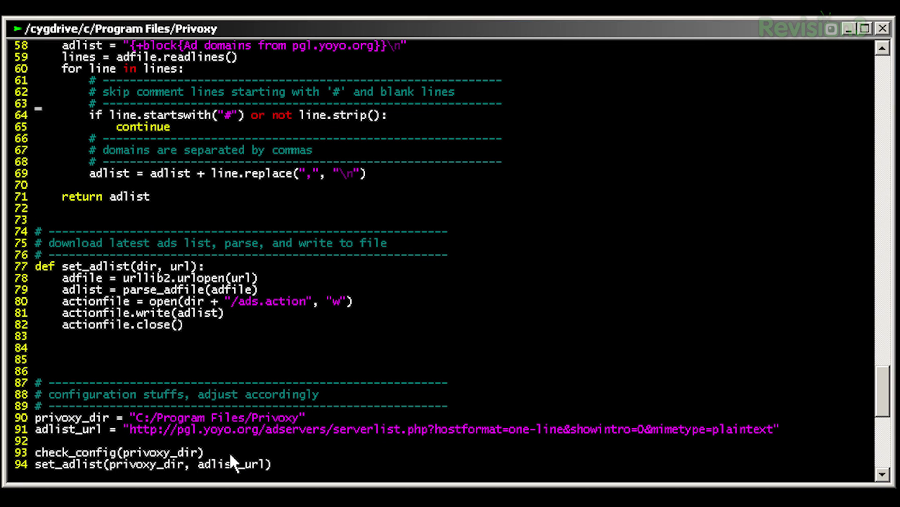
key(Up)
key(Up)
key(Up)
key(Up)
key(Up)
key(Up)
key(Up)
key(Up)
key(Up)
key(Up)
key(Up)
key(Up)
key(Up)
key(Up)
key(Up)
key(Up)
key(Up)
key(Up)
key(Up)
key(Up)
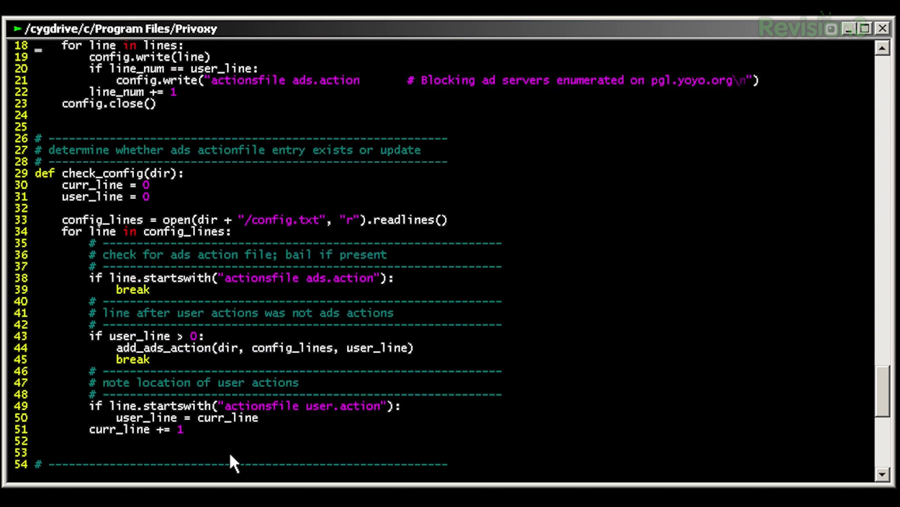
key(Up)
key(Up)
key(Up)
key(Up)
key(Up)
key(Up)
key(Up)
key(Up)
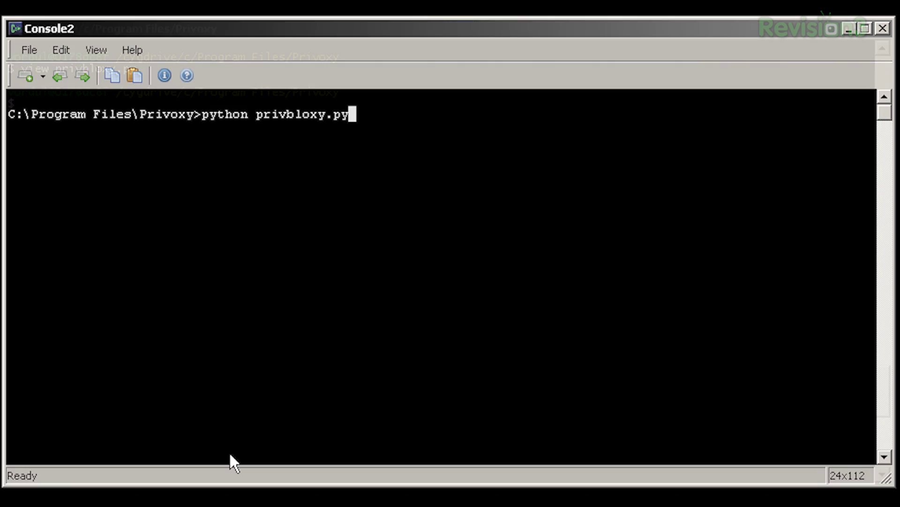
Step: Switch between Console2 and the Notepad++ config.txt window while privbloxy.py runs
key(alt+Tab)
key(alt+Tab)
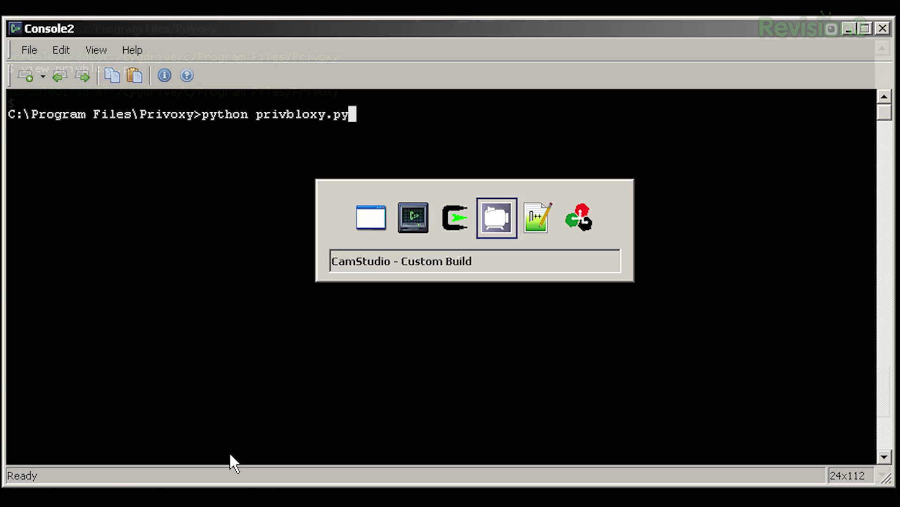
key(alt+Tab)
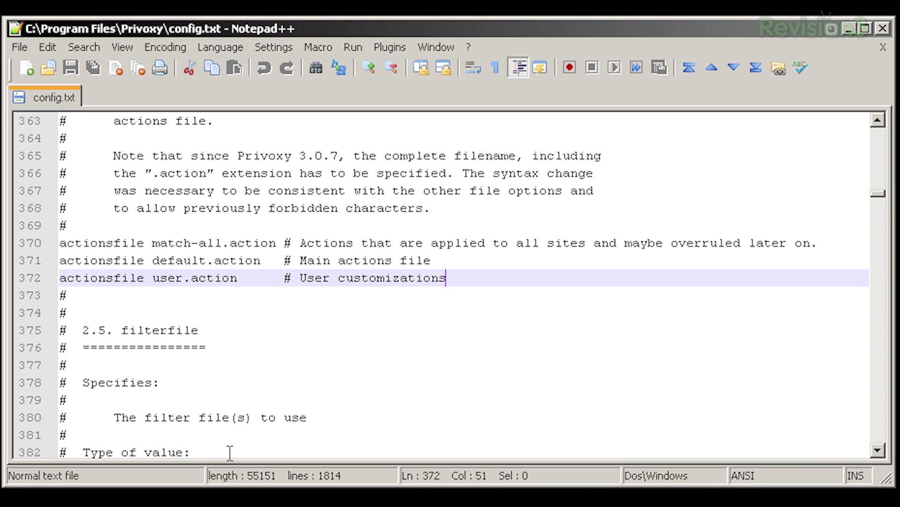
key(alt+Tab)
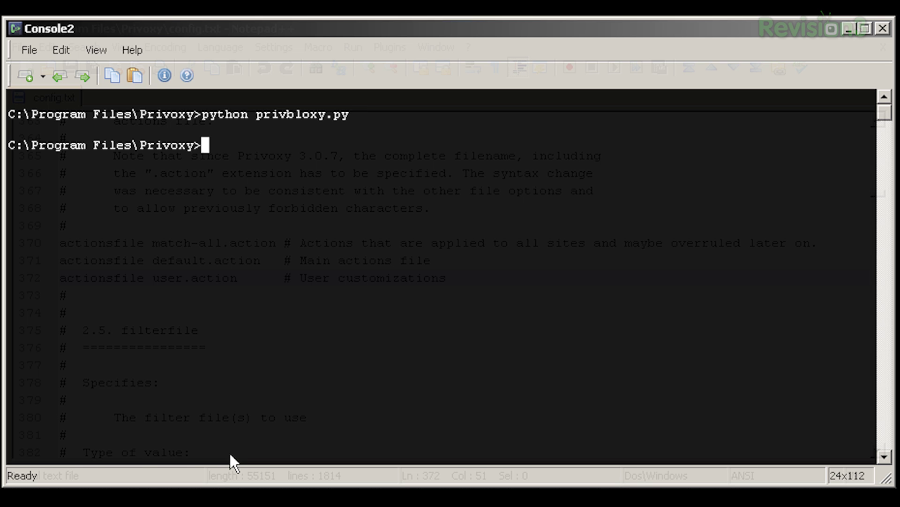
key(alt+Tab)
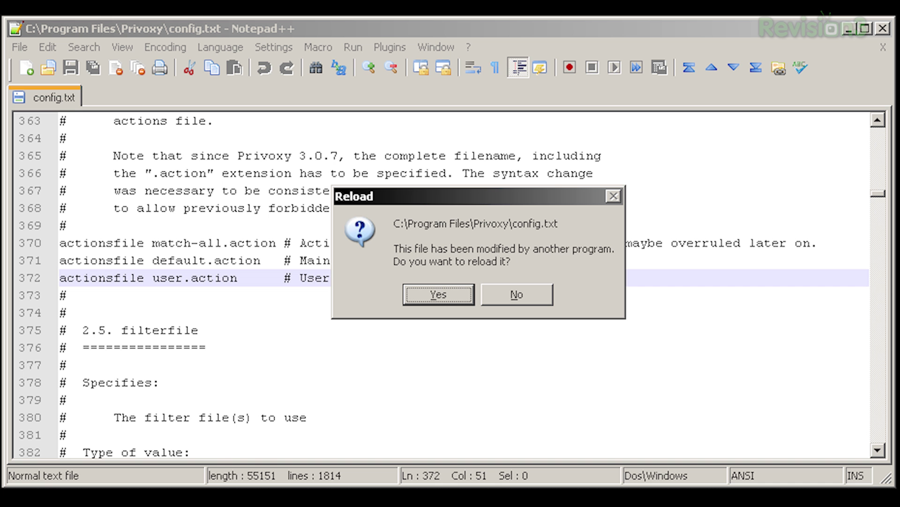
Step: Reload the externally changed config.txt and place the caret on the new actionsfile ads.action line 373
click(453, 296)
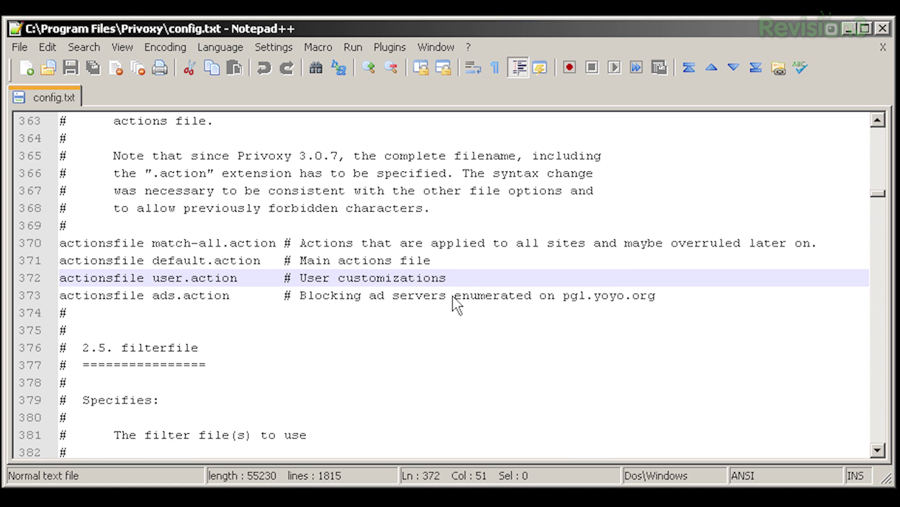
click(178, 301)
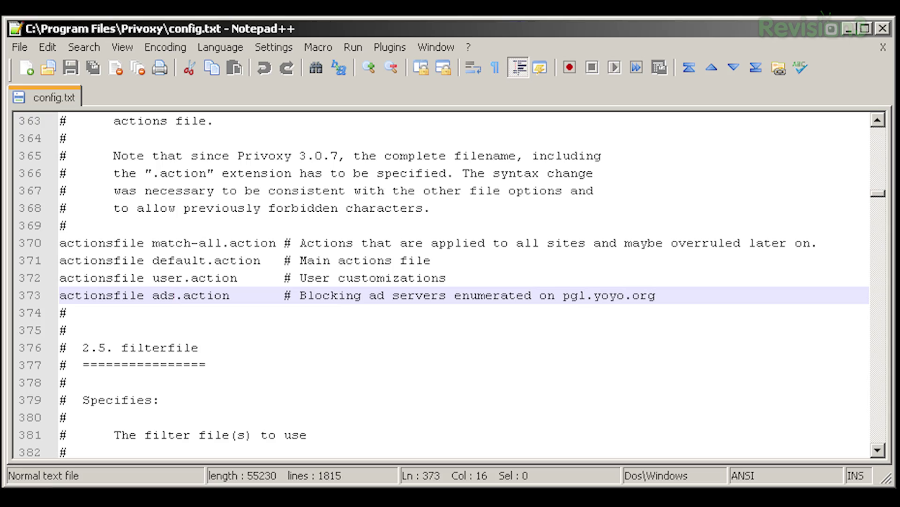
key(ctrl+f)
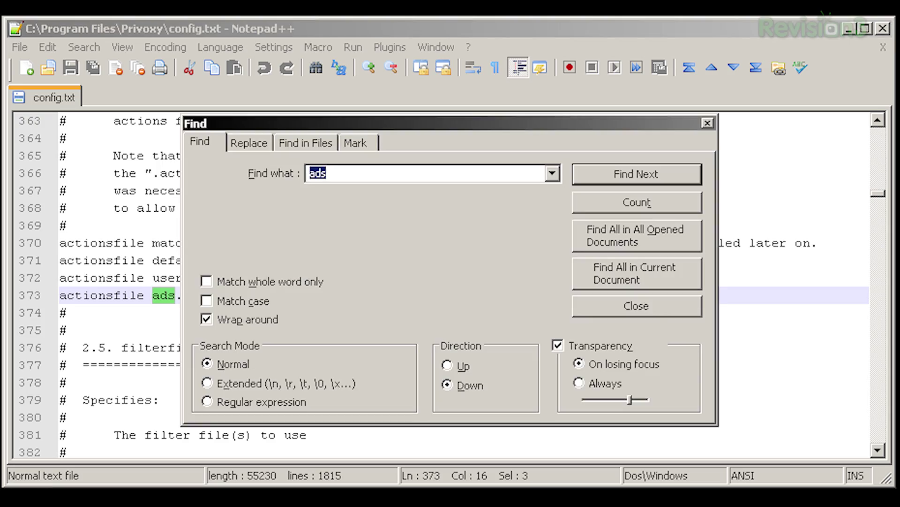
Step: Find 9050 and delete the # on line 1252 to activate forward-socks5 / 127.0.0.1:9050
key(Return)
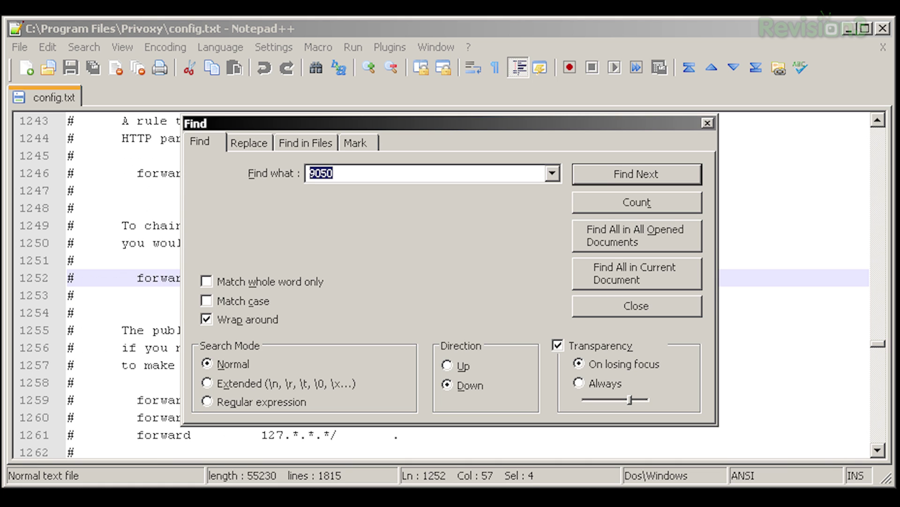
key(Escape)
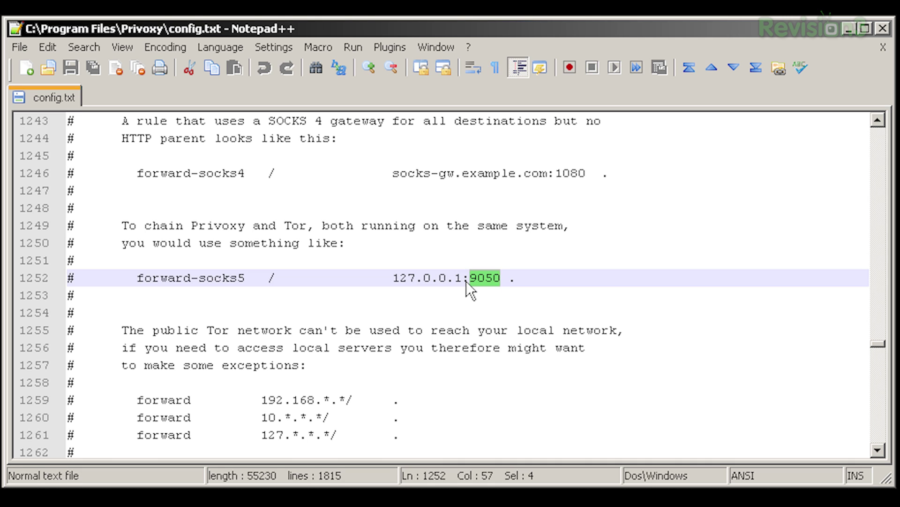
click(76, 277)
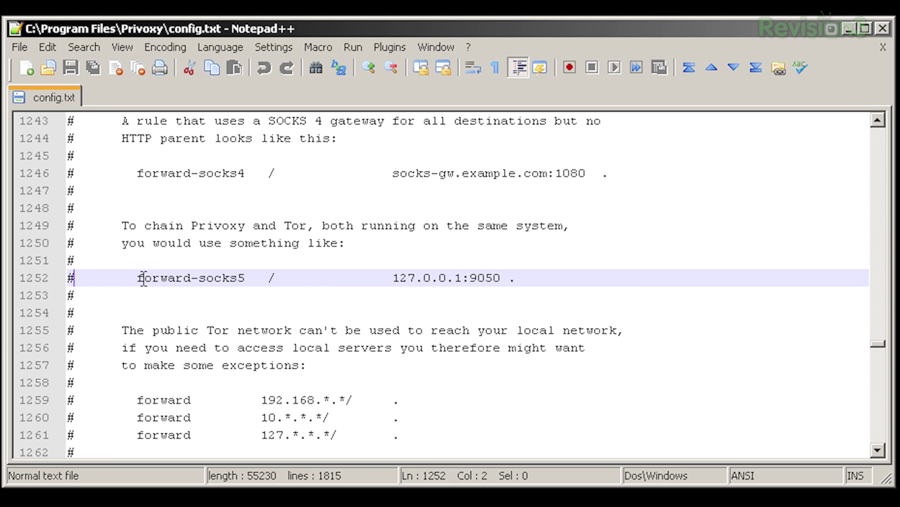
key(BackSpace)
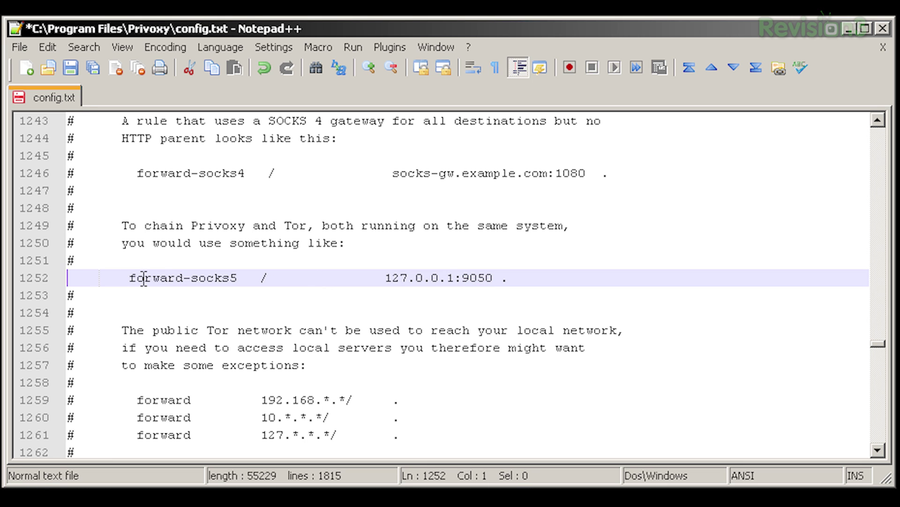
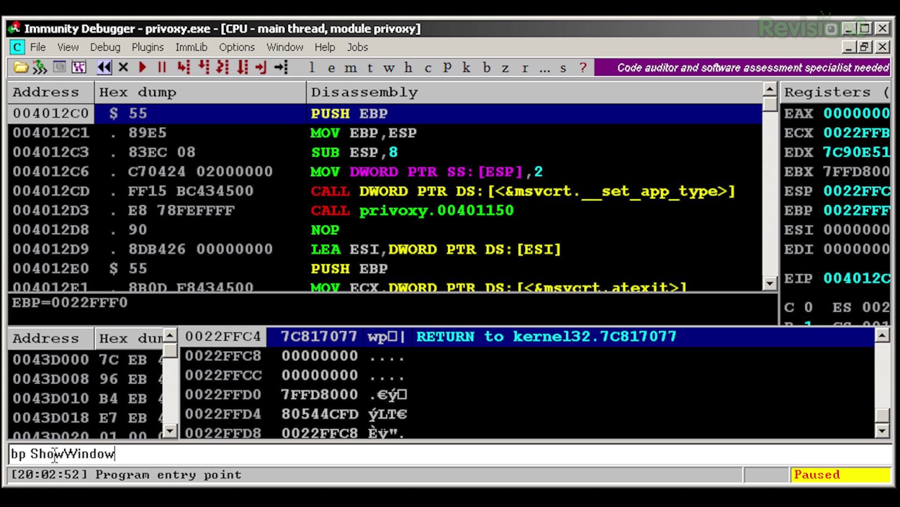
Step: Set a breakpoint with bp ShowWindow and run privoxy until it pauses at USER32.ShowWindow
key(Return)
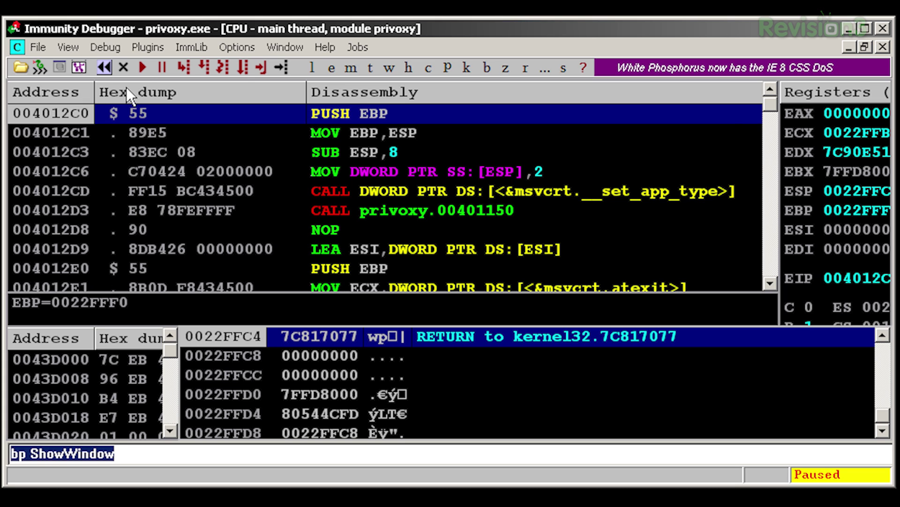
click(142, 69)
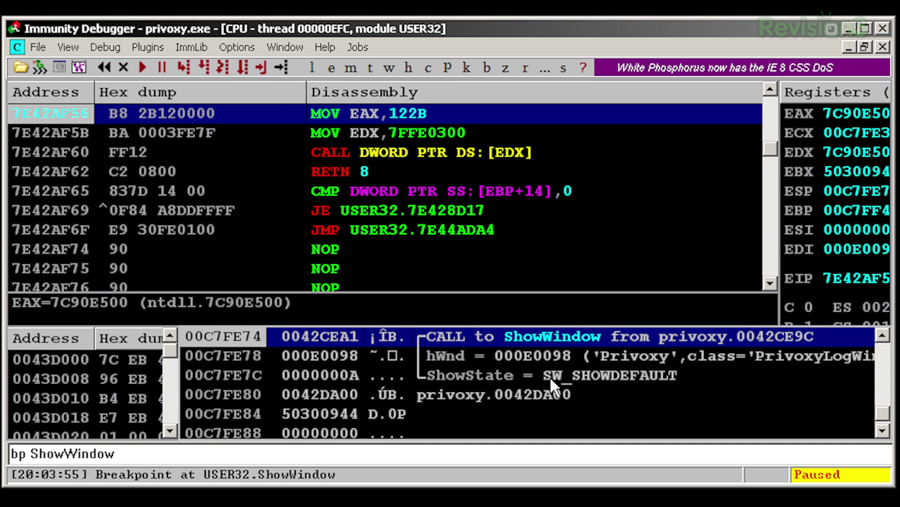
Step: Select the ShowState stack argument at 00C7FE7C (0000000A, SW_SHOWDEFAULT) and open its Modify dialog
click(612, 375)
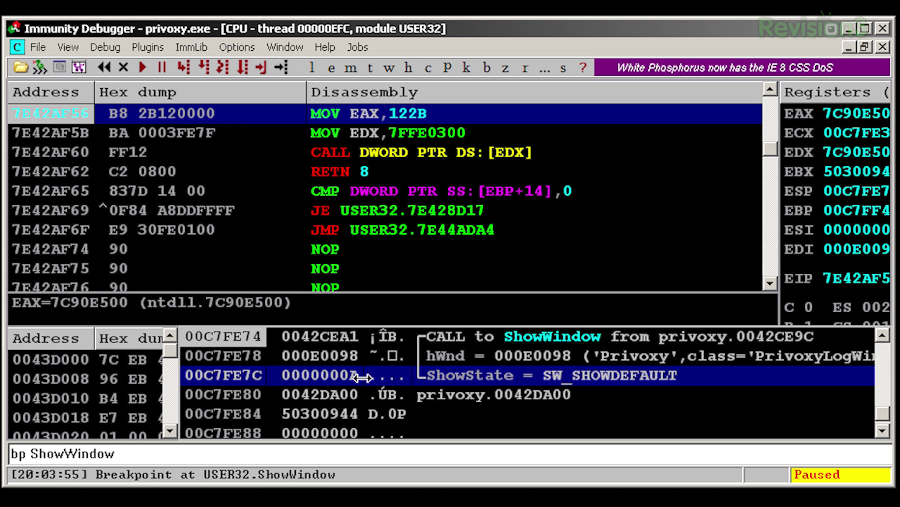
right_click(446, 370)
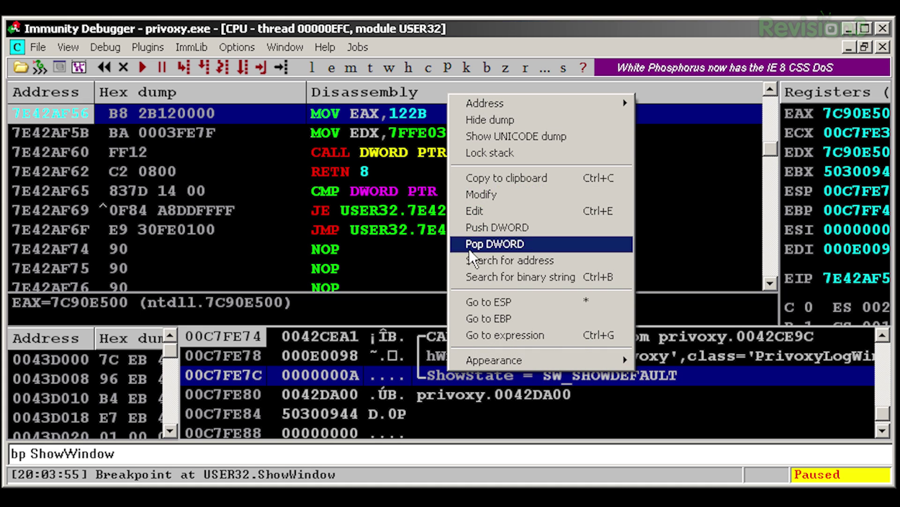
click(503, 193)
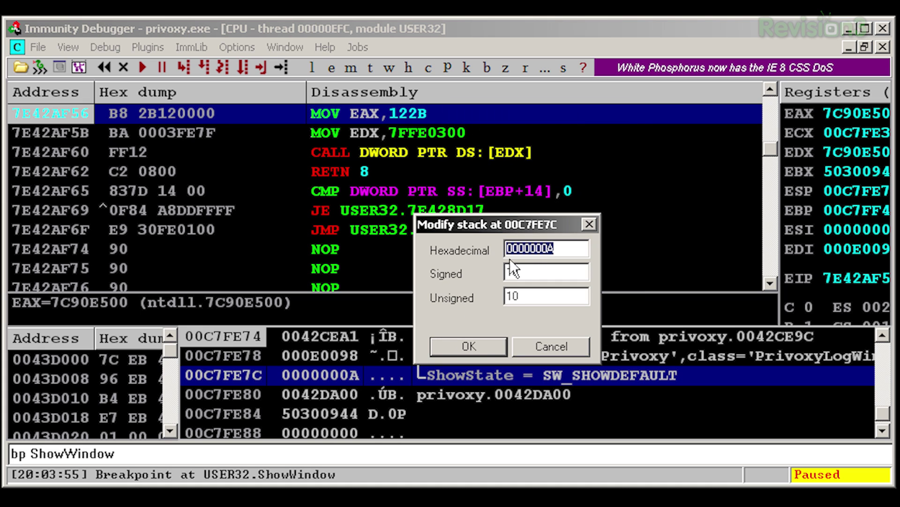
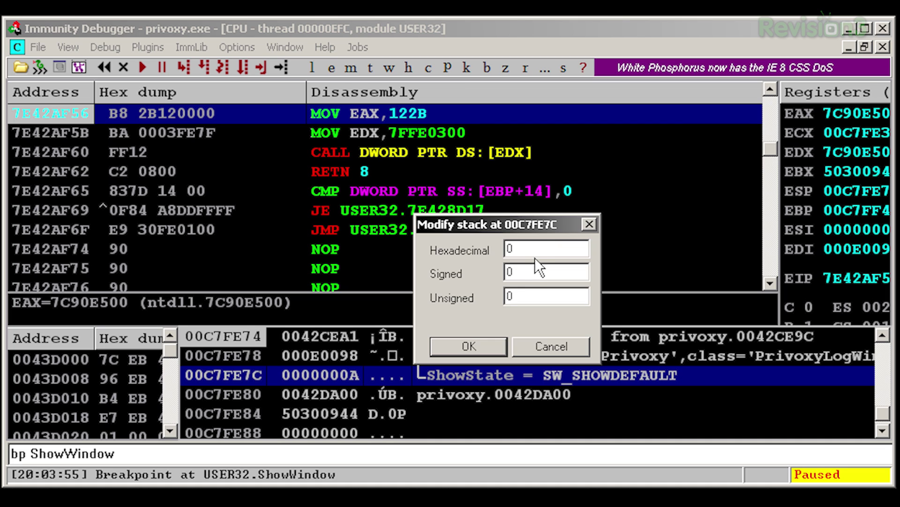
Step: Write 0 (SW_HIDE) into the ShowState stack slot and resume privoxy past the ShowWindow breaks
key(Return)
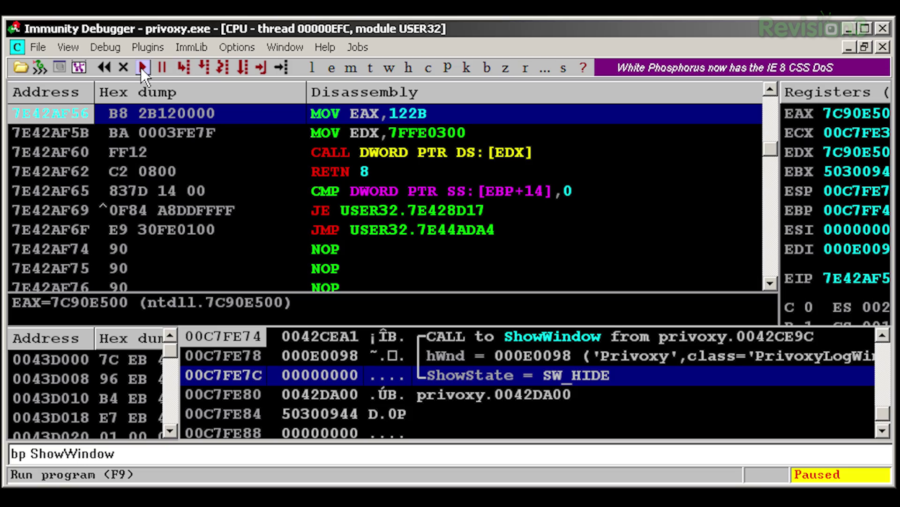
click(141, 68)
click(141, 68)
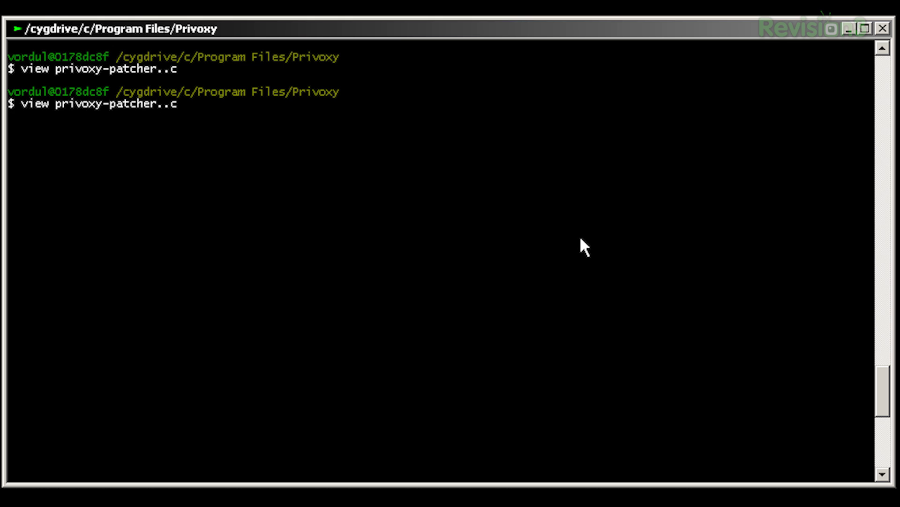
Step: Open privoxy-patcher.c in view and read down to its file-reading and byte-matching loop
key(Return)
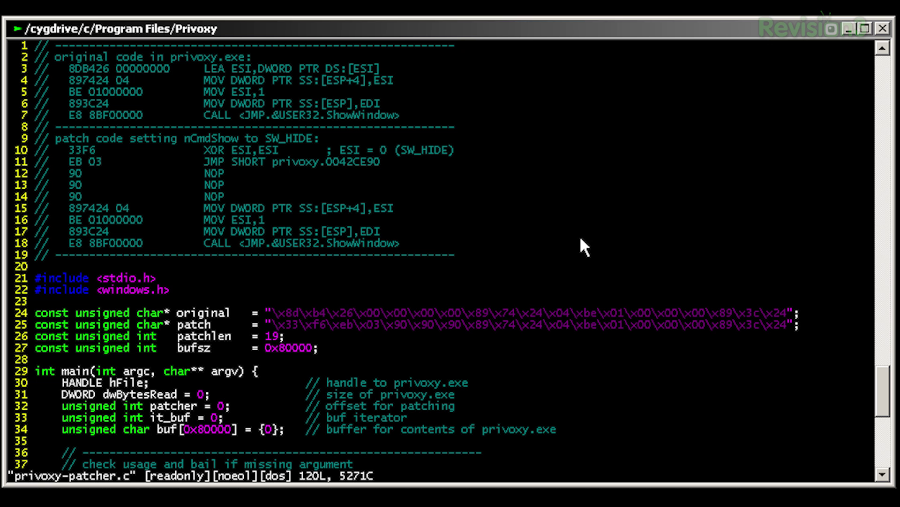
key(j)
key(j)
key(j)
key(j)
key(j)
key(j)
key(j)
key(j)
key(j)
key(j)
key(j)
key(j)
key(j)
key(j)
key(j)
key(j)
key(j)
key(j)
key(j)
key(j)
key(j)
key(j)
key(j)
key(j)
key(j)
key(j)
key(j)
key(j)
key(j)
key(j)
key(j)
key(j)
key(j)
key(j)
key(j)
key(j)
key(j)
key(j)
key(j)
key(j)
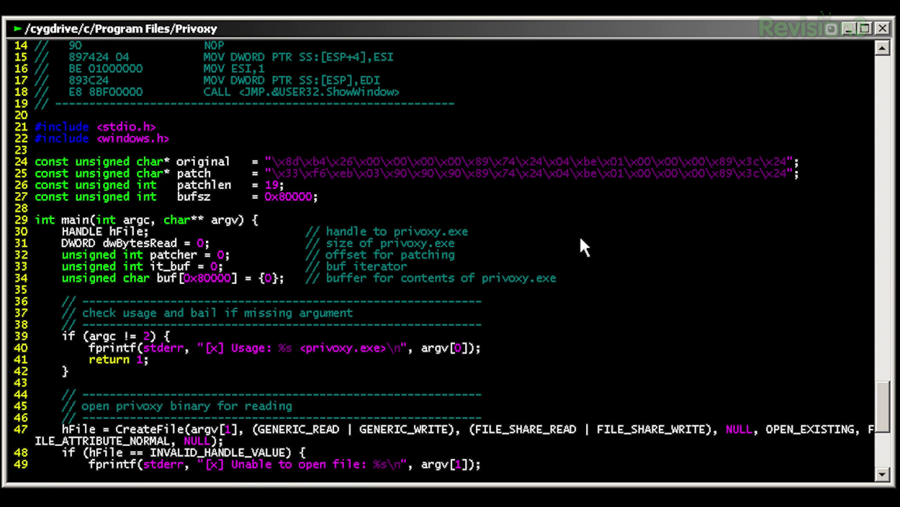
key(j)
key(j)
key(j)
key(j)
key(j)
key(j)
key(j)
key(j)
key(j)
key(j)
key(j)
key(j)
key(j)
key(j)
key(j)
key(j)
key(j)
key(j)
key(j)
key(j)
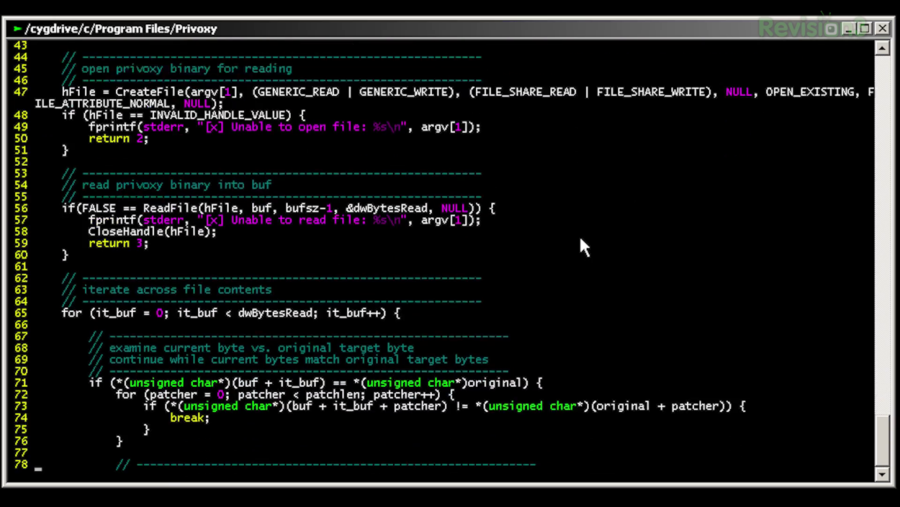
key(j)
key(j)
key(j)
key(j)
key(j)
key(j)
key(j)
key(j)
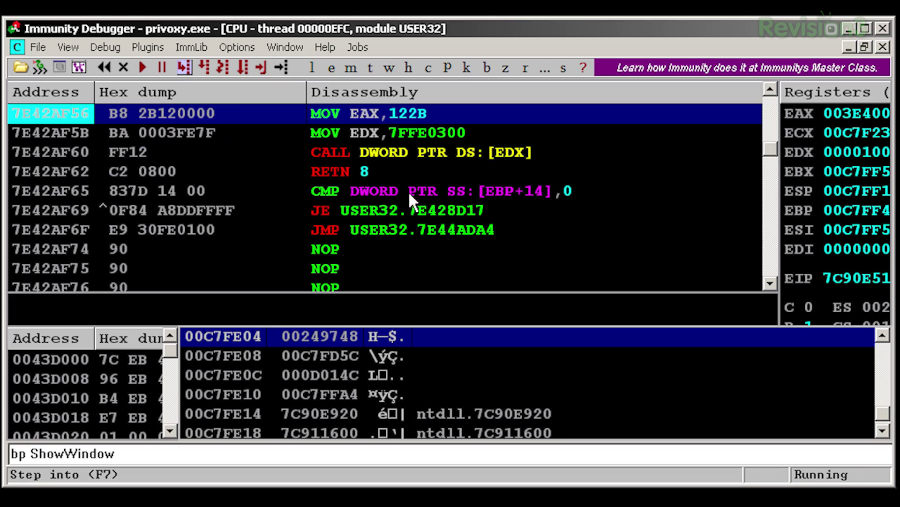
Step: Close the debugged privoxy program and confirm terminating the still-active process
click(123, 69)
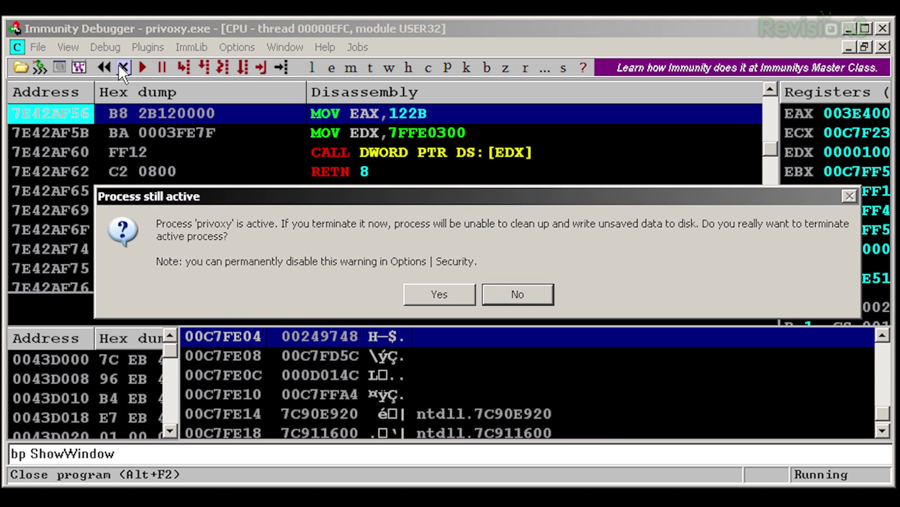
click(431, 296)
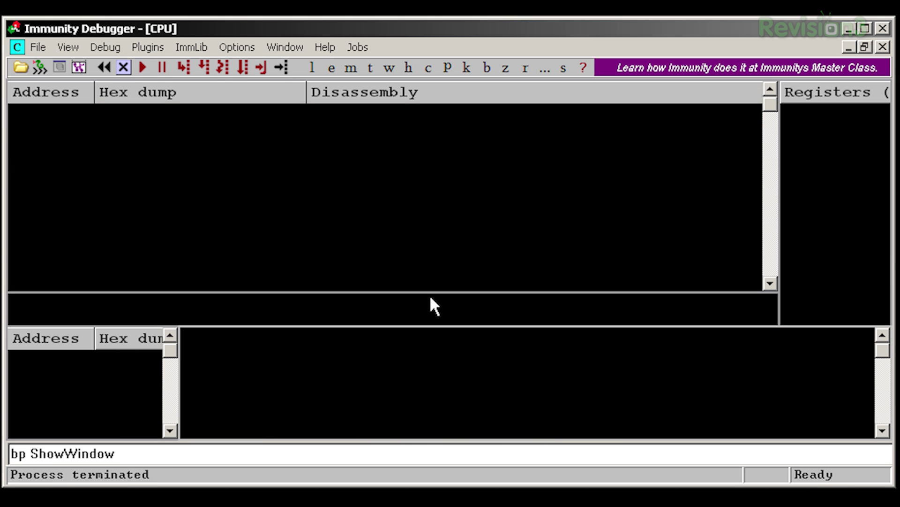